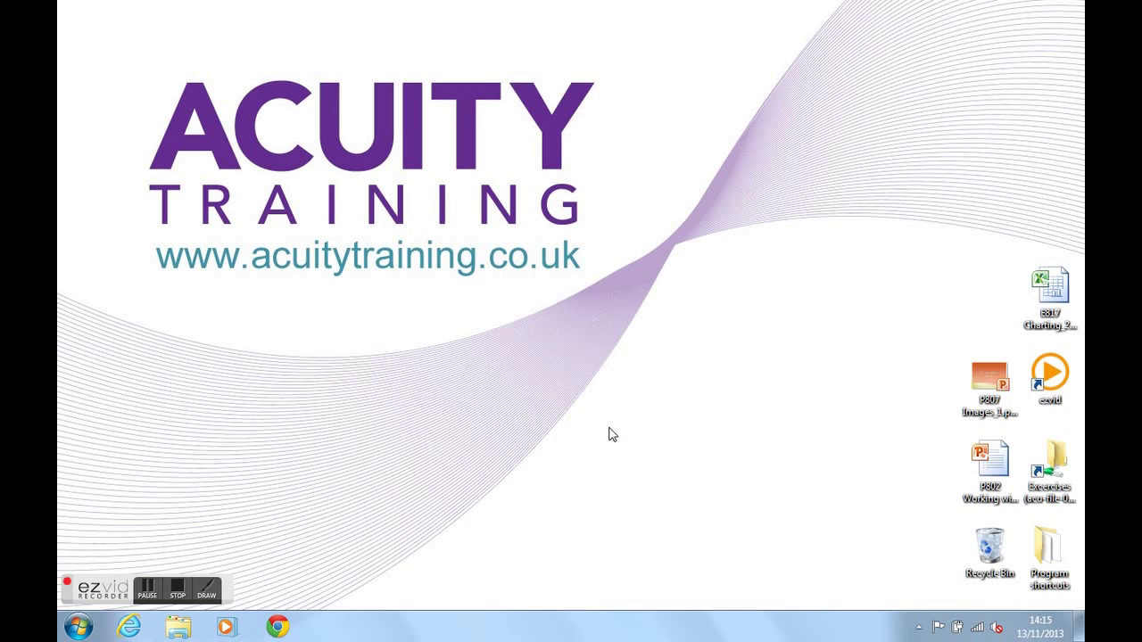
Open the P802 Working with Presentations_1.pptx presentation from the desktop and add a Title Only slide after slide 11
{"action": "double_click", "coordinate": [1005, 479]}
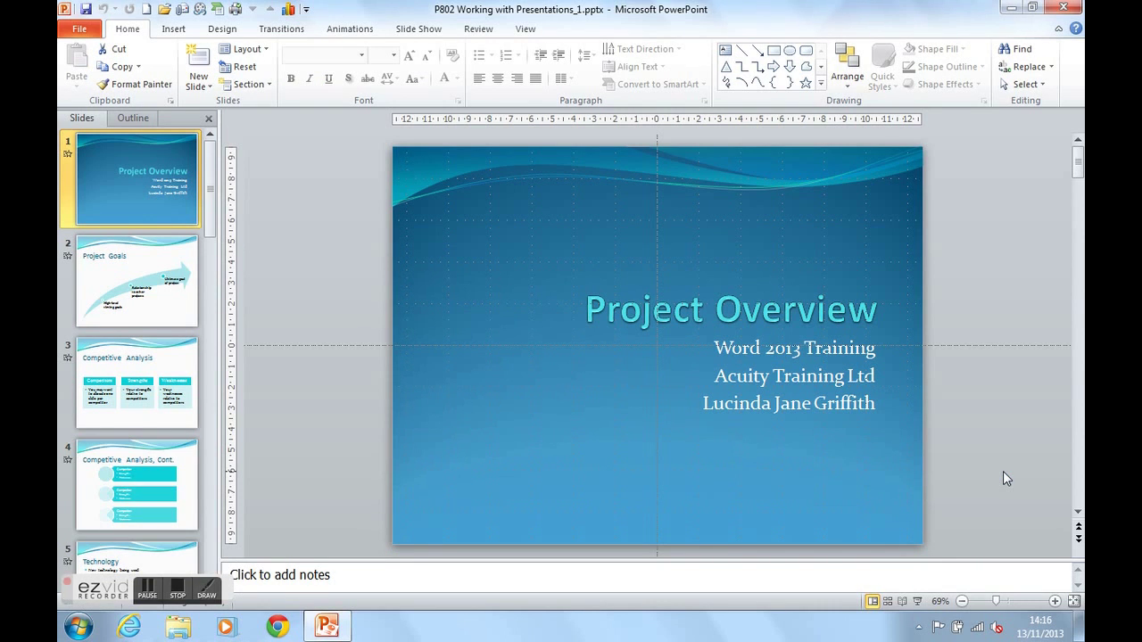
{"action": "left_click_drag", "start_coordinate": [212, 205], "coordinate": [212, 584]}
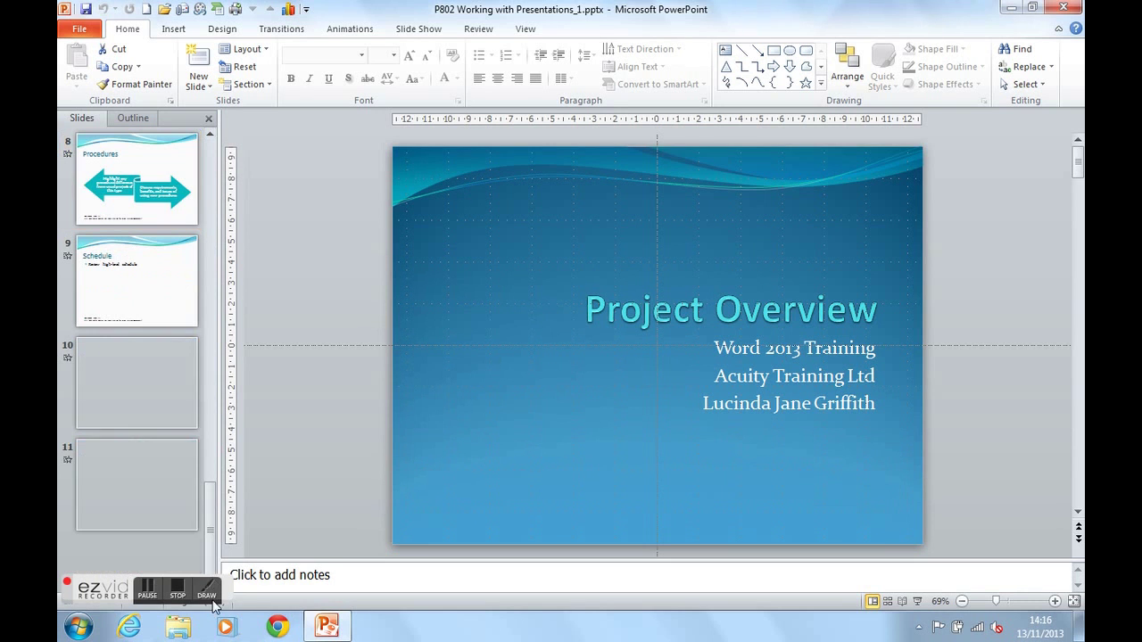
{"action": "left_click", "coordinate": [152, 511]}
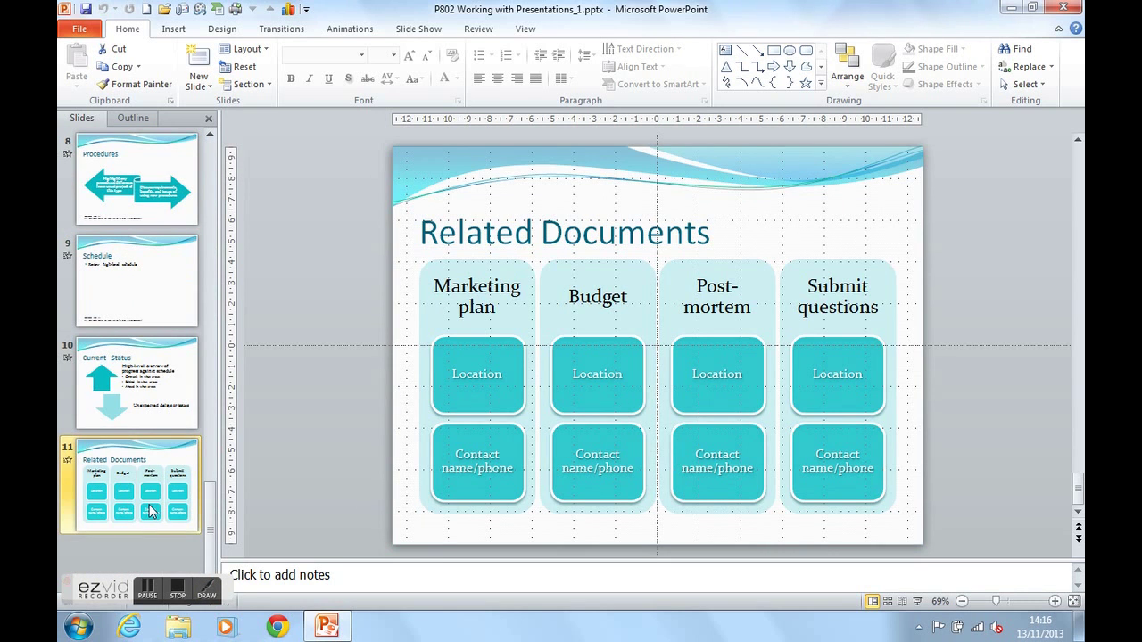
{"action": "left_click", "coordinate": [199, 85]}
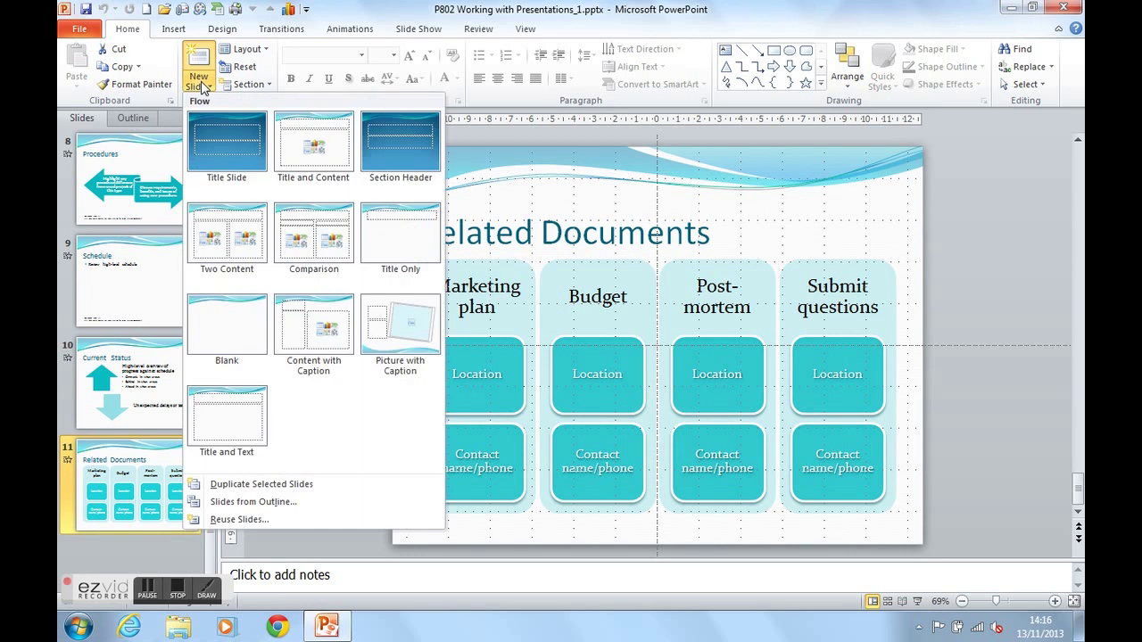
{"action": "left_click", "coordinate": [400, 239]}
Enter "Linked Excel Chart" as the title of the new slide 12
{"action": "left_click", "coordinate": [476, 234]}
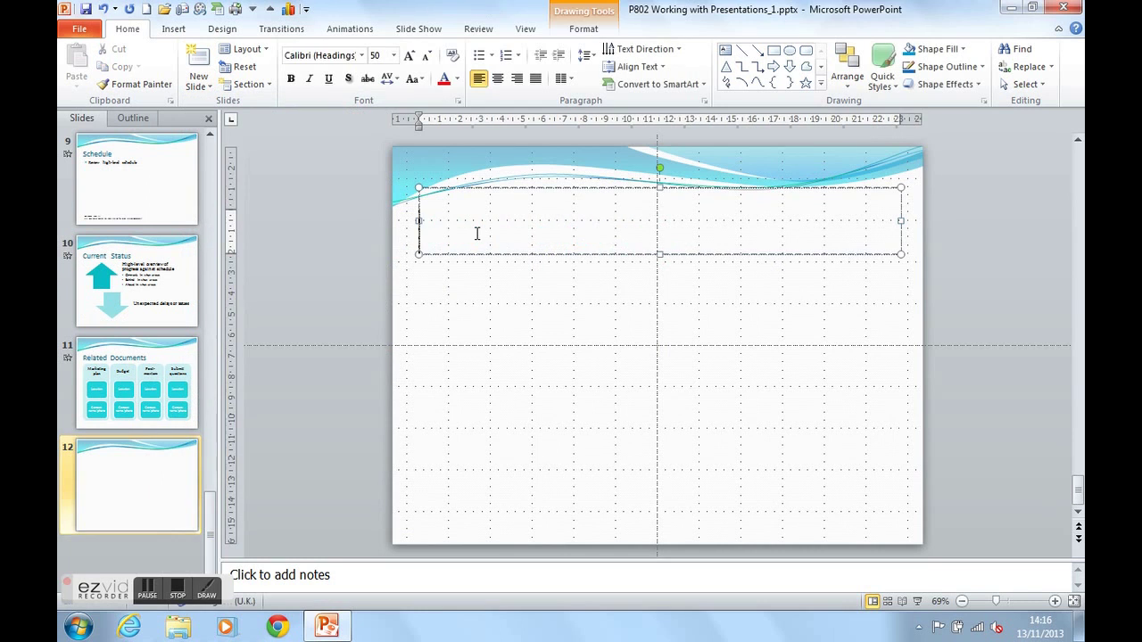
{"action": "type", "text": "Linked "}
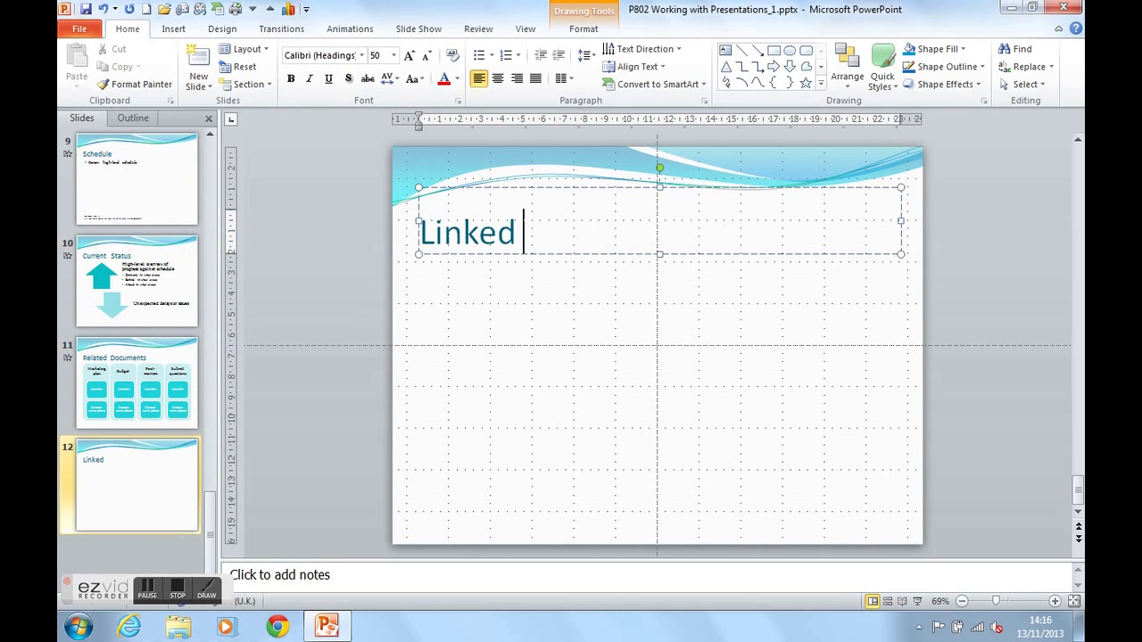
{"action": "type", "text": "Excel Chart"}
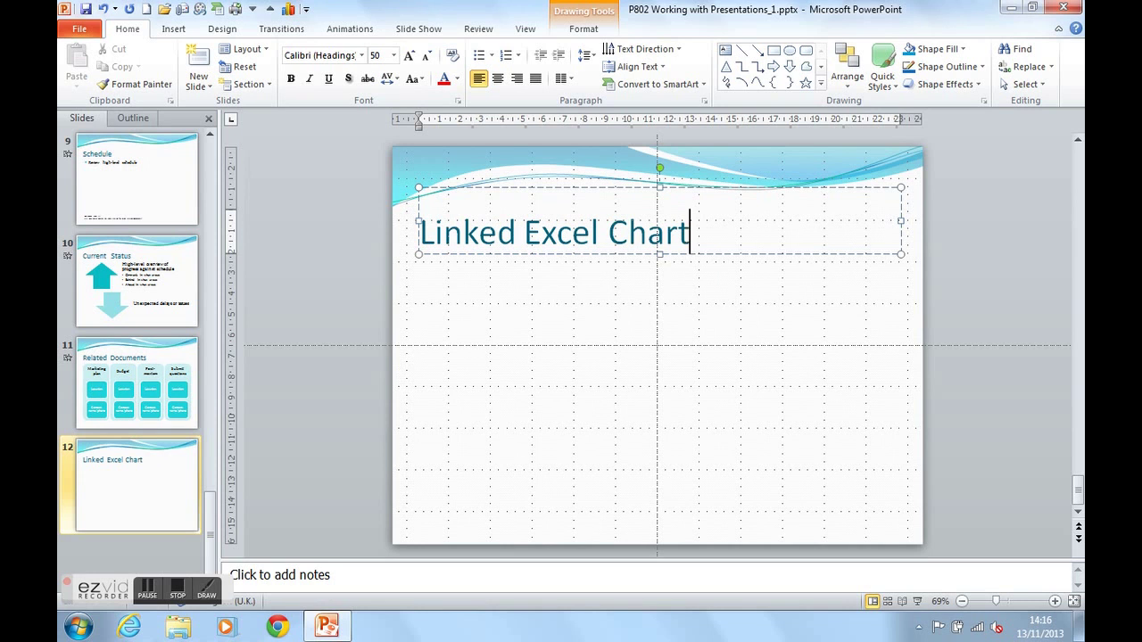
{"action": "left_click", "coordinate": [590, 326]}
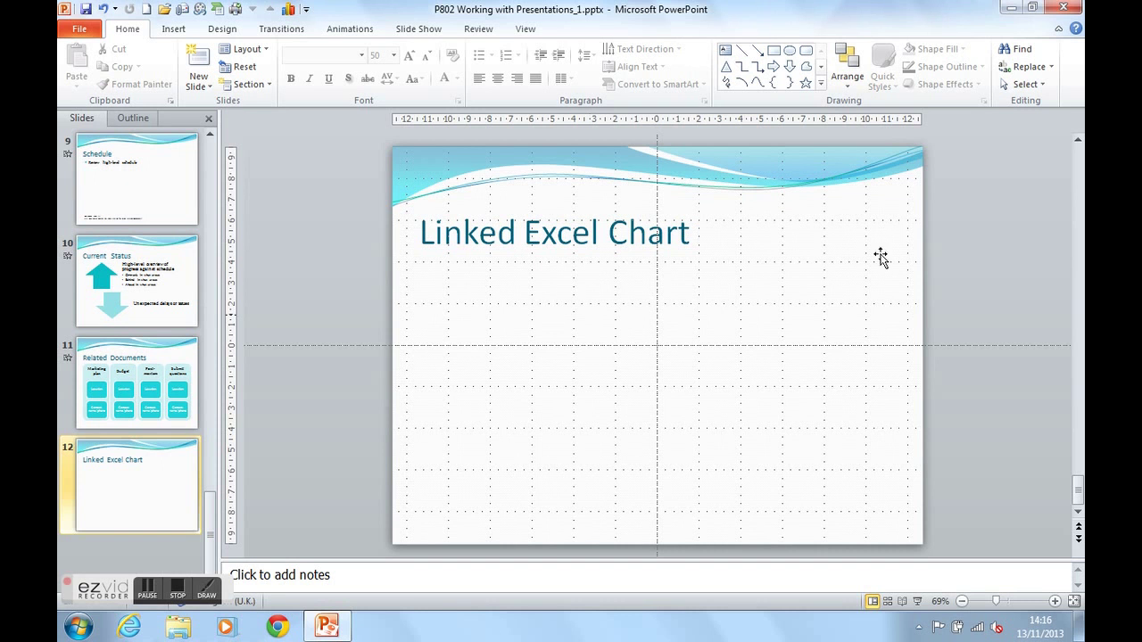
Open the E817 Charting_2.xlsx workbook from the desktop and copy its revenue column chart
{"action": "left_click", "coordinate": [1012, 10]}
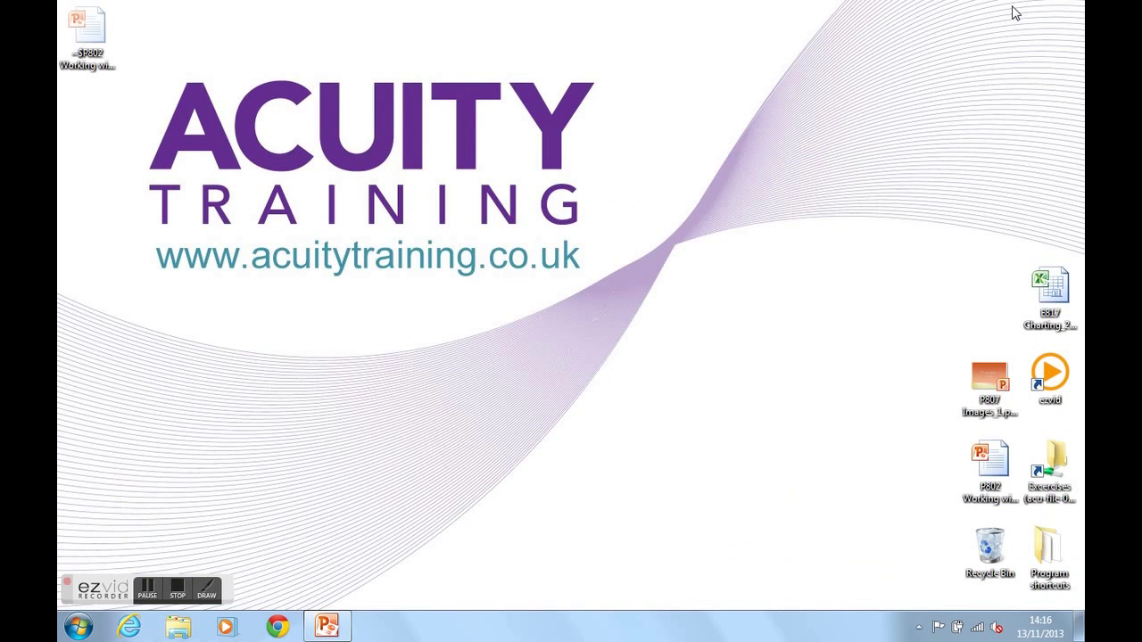
{"action": "double_click", "coordinate": [1059, 300]}
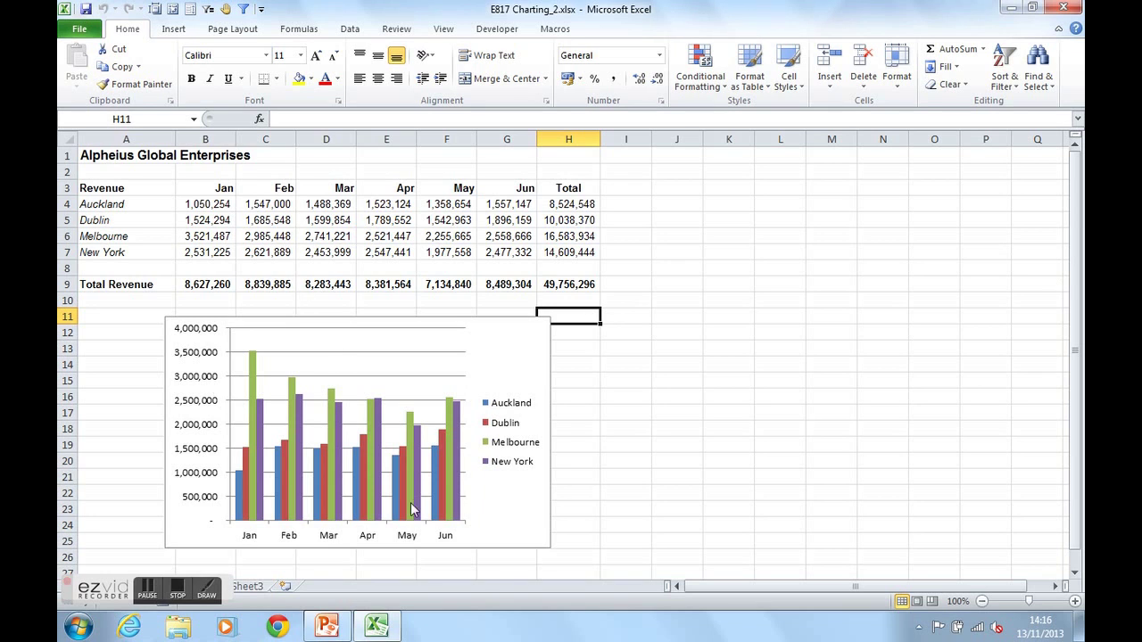
{"action": "mouse_move", "coordinate": [410, 504]}
{"action": "left_click", "coordinate": [551, 456]}
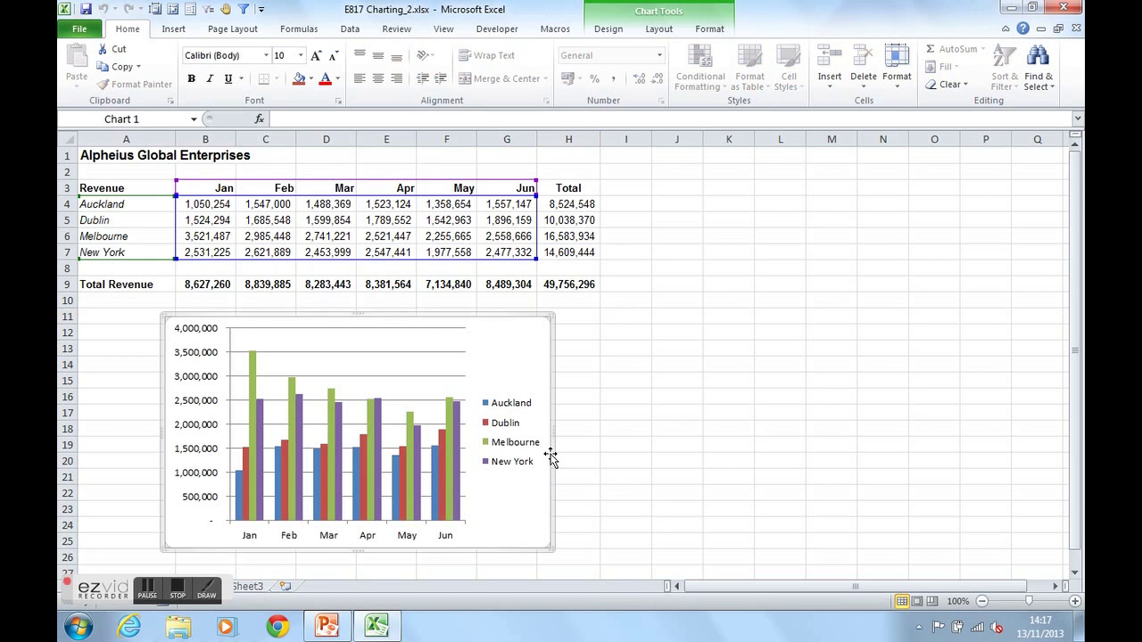
{"action": "left_click_drag", "start_coordinate": [550, 456], "coordinate": [551, 460]}
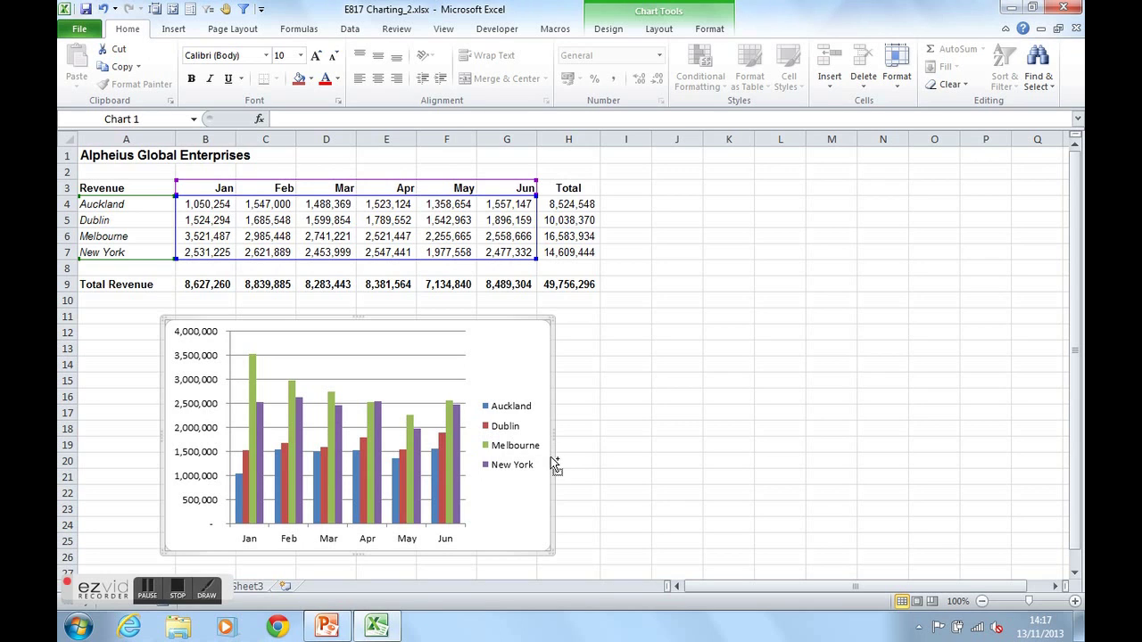
{"action": "key", "text": "ctrl+c"}
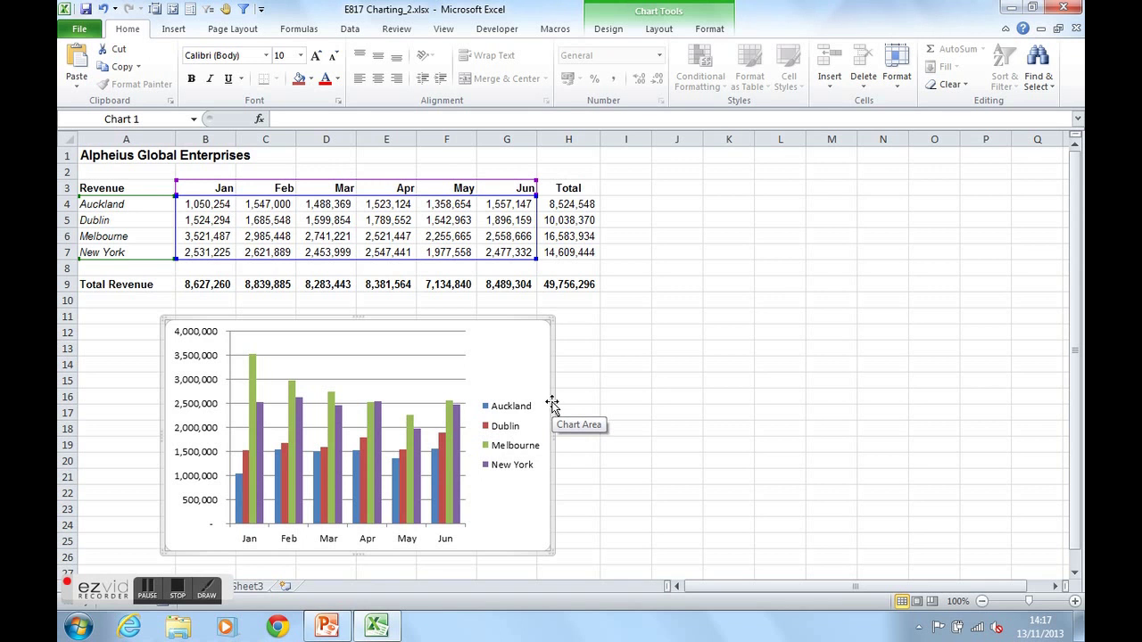
Switch to PowerPoint, paste the chart onto slide 12 as a linked Microsoft Excel Chart Object, and enlarge it to fill most of the space below the title
{"action": "left_click", "coordinate": [1013, 9]}
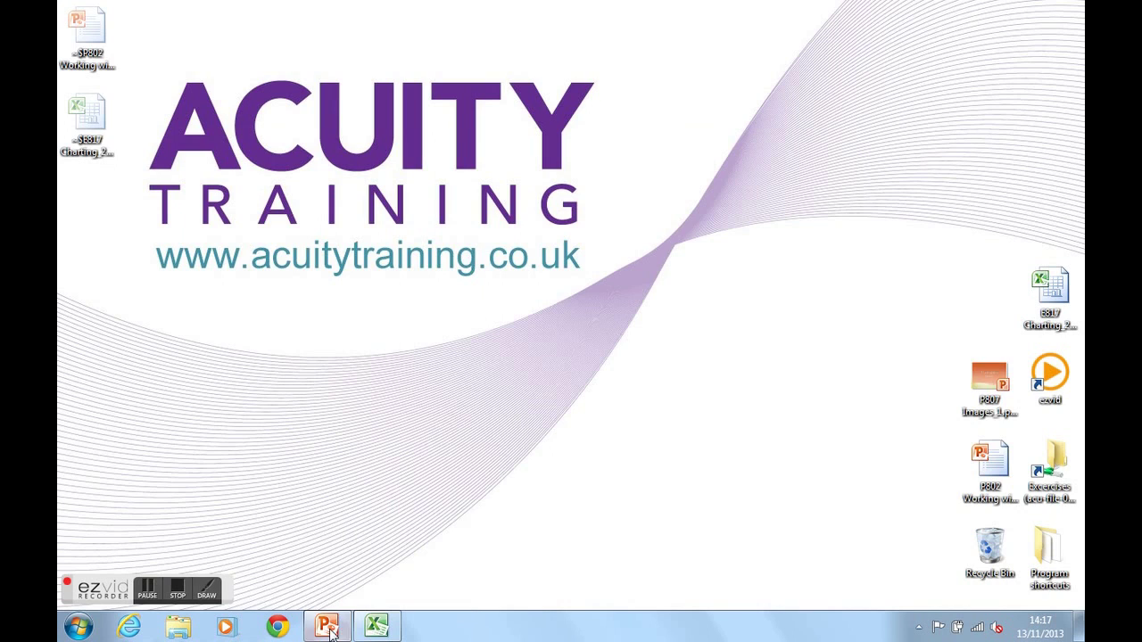
{"action": "left_click", "coordinate": [326, 627]}
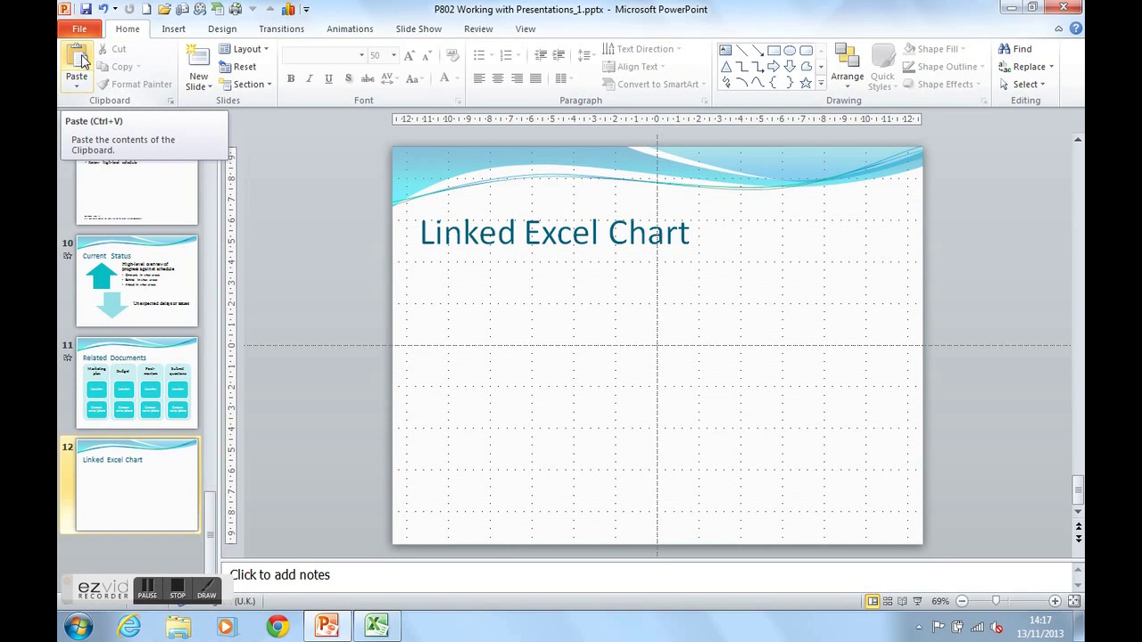
{"action": "left_click", "coordinate": [82, 82]}
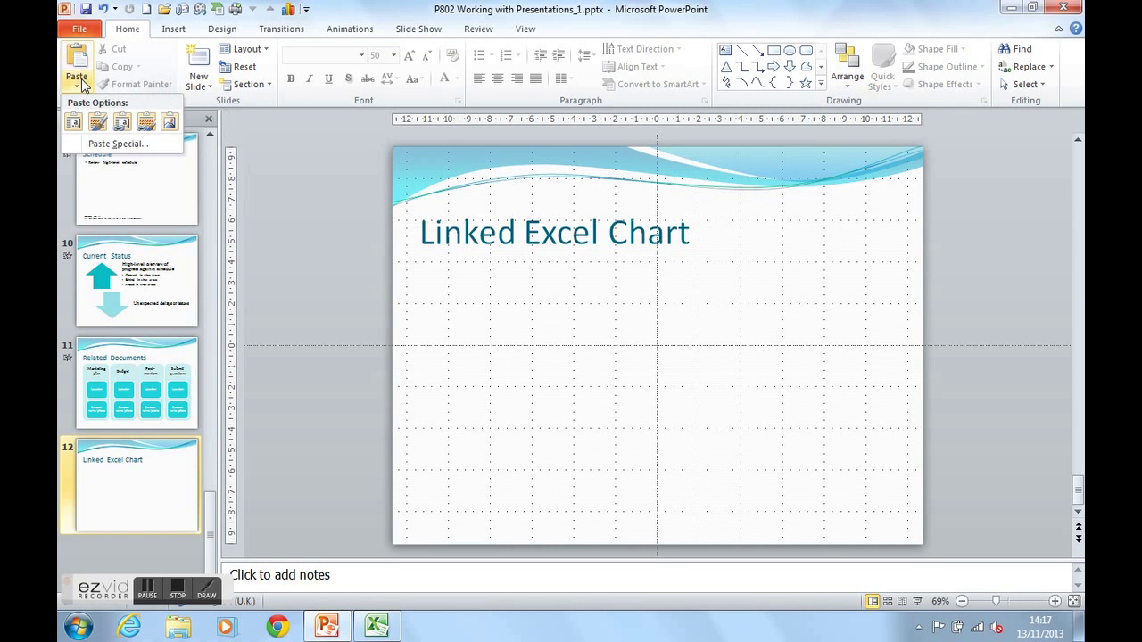
{"action": "left_click", "coordinate": [102, 145]}
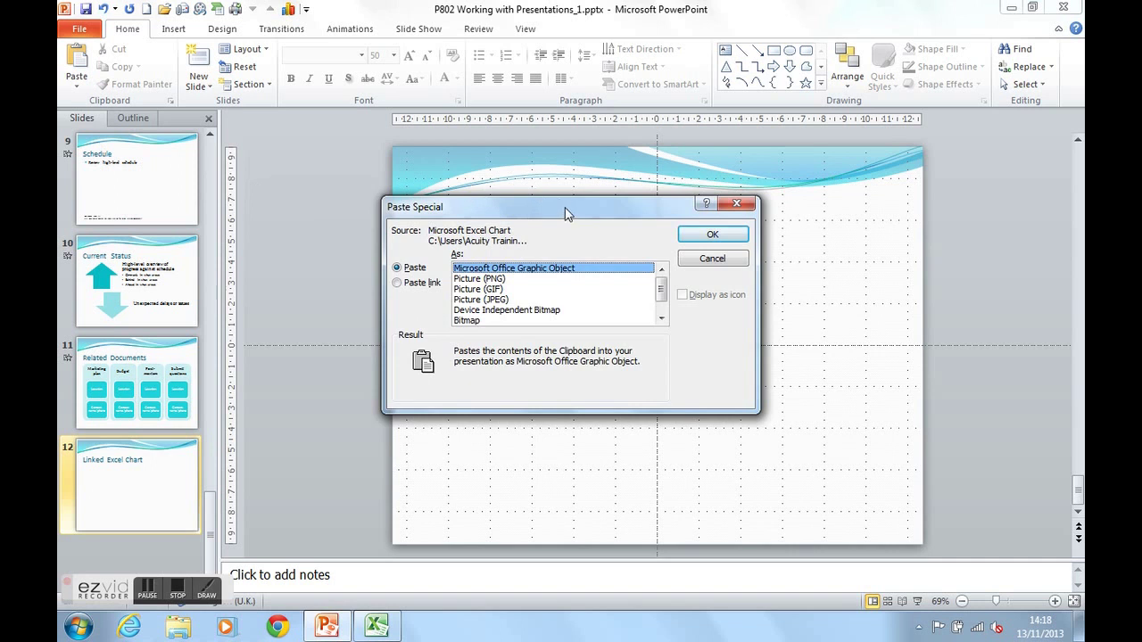
{"action": "left_click_drag", "start_coordinate": [568, 208], "coordinate": [611, 197]}
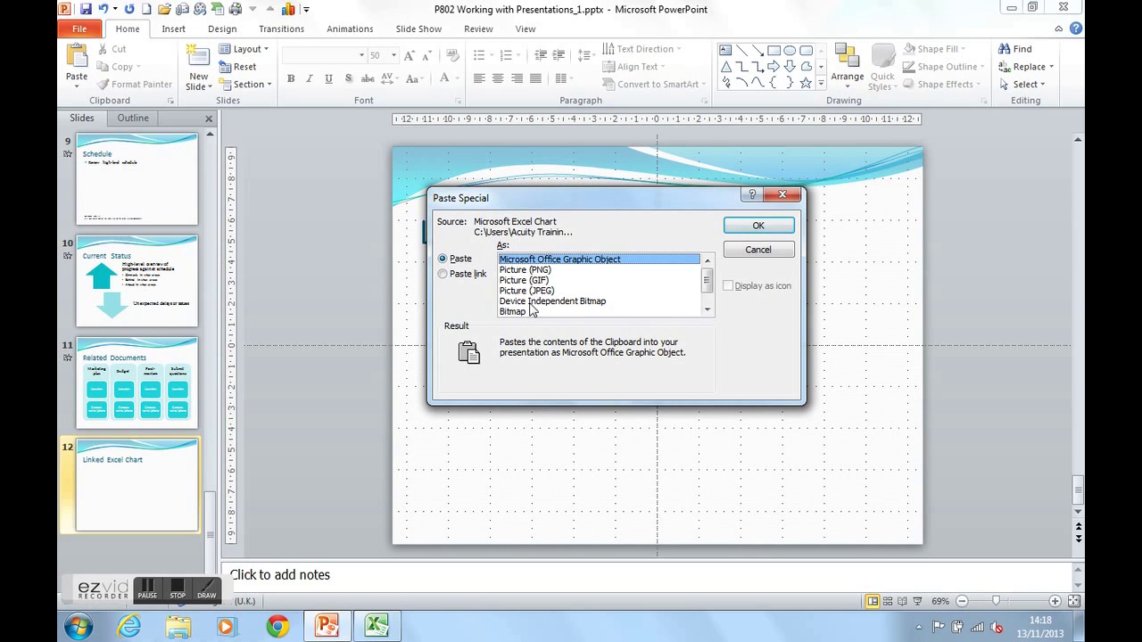
{"action": "left_click", "coordinate": [446, 279]}
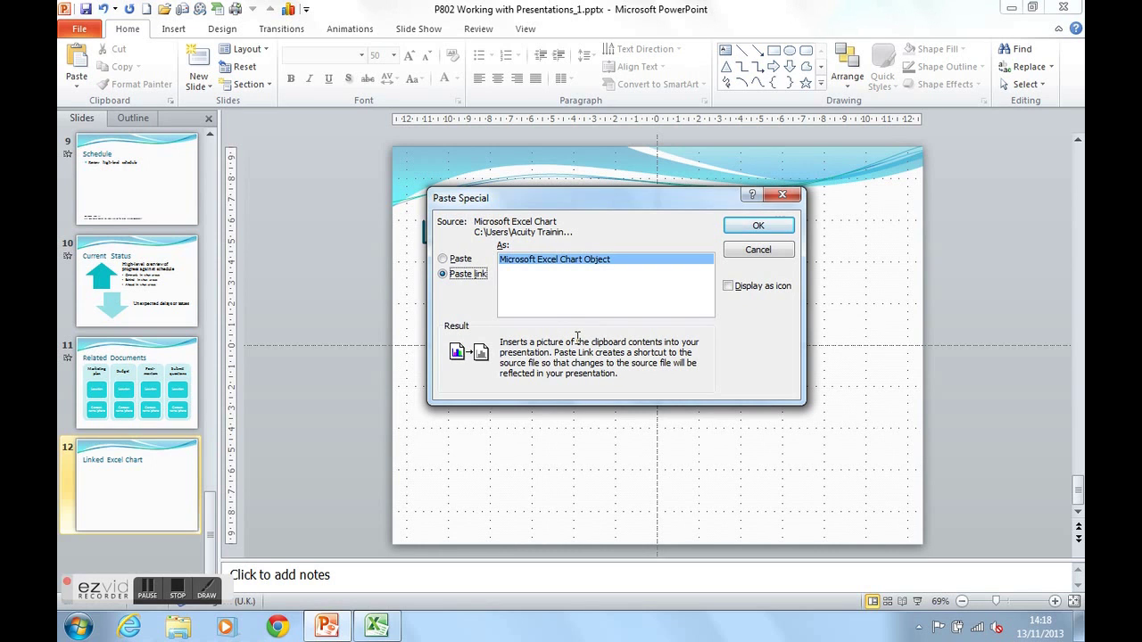
{"action": "left_click", "coordinate": [788, 226]}
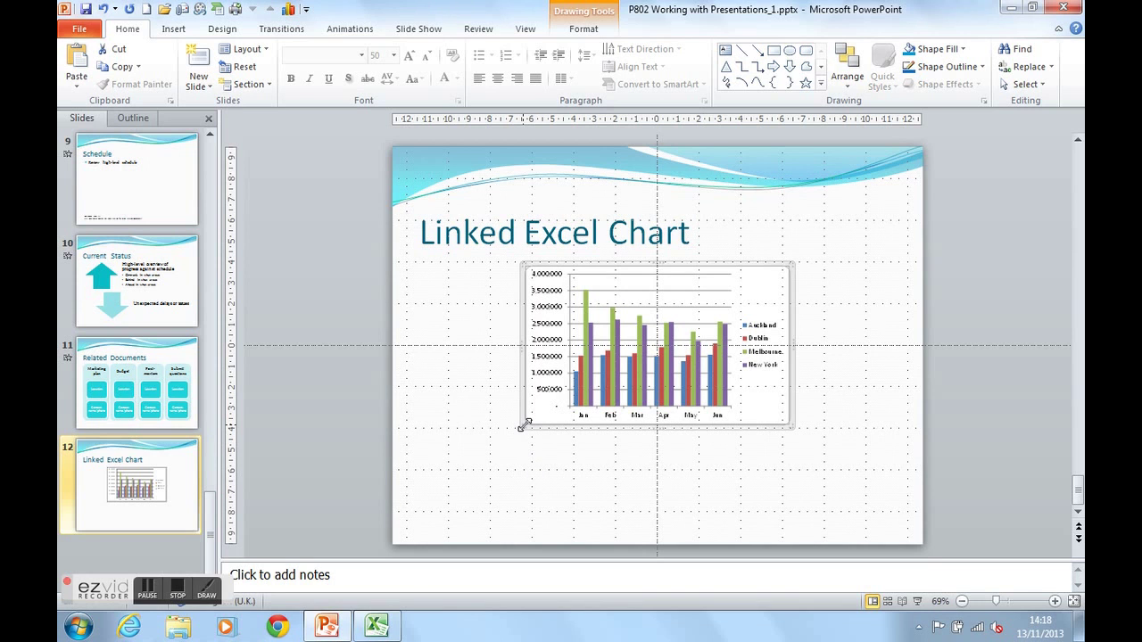
{"action": "left_click_drag", "start_coordinate": [523, 425], "coordinate": [535, 499]}
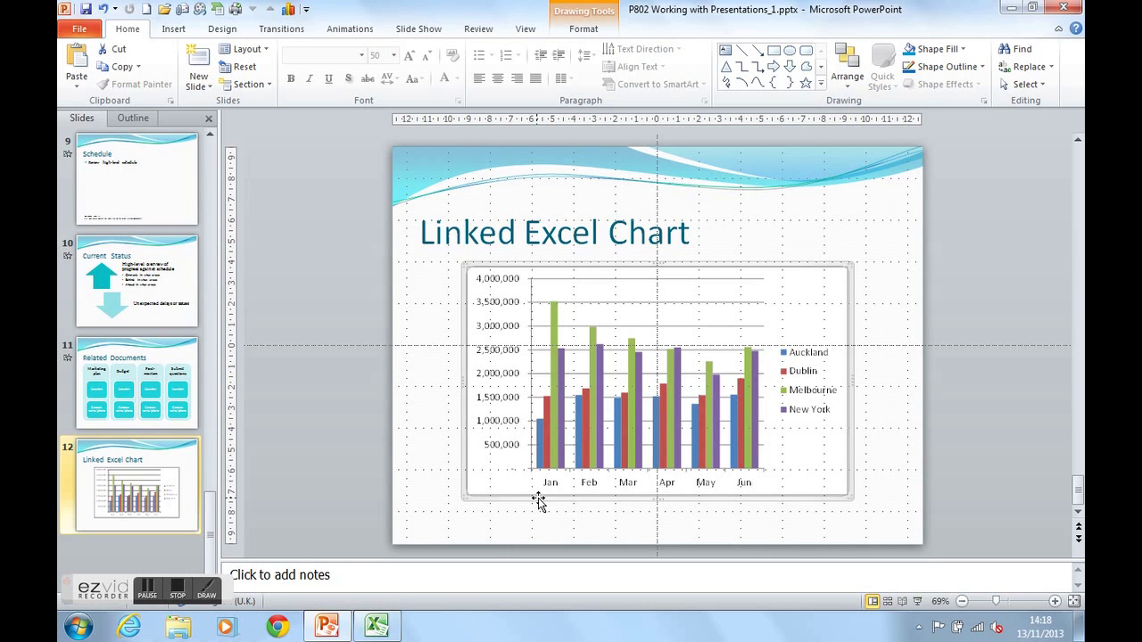
Switch to the Excel workbook, set Auckland's January revenue in B4 to 3000000, and autofit column B
{"action": "left_click", "coordinate": [378, 629]}
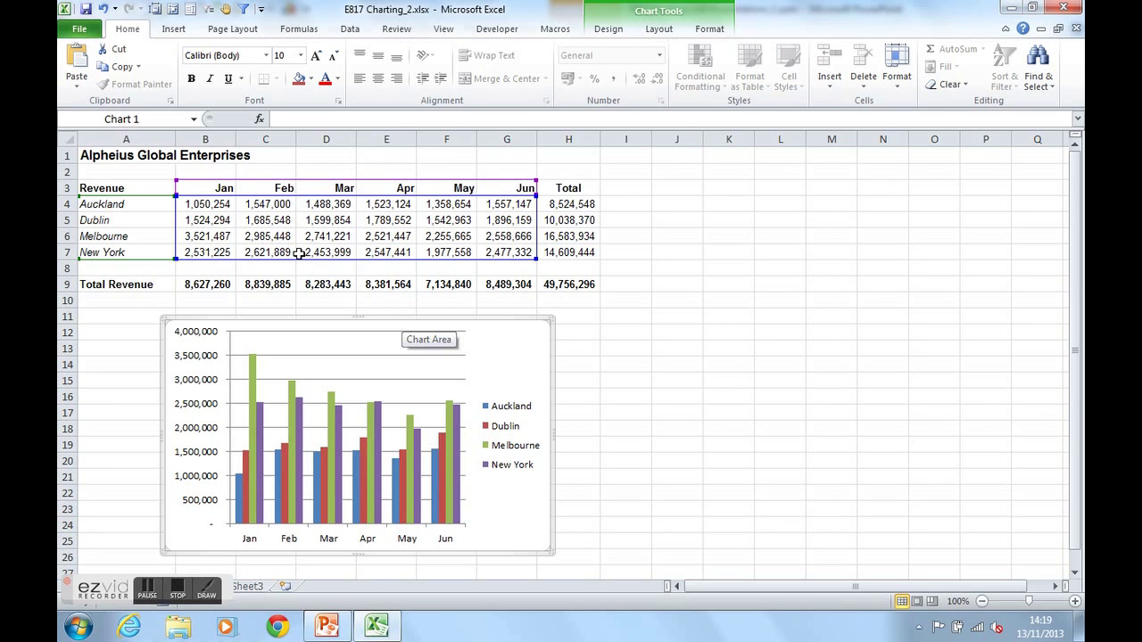
{"action": "left_click", "coordinate": [220, 205]}
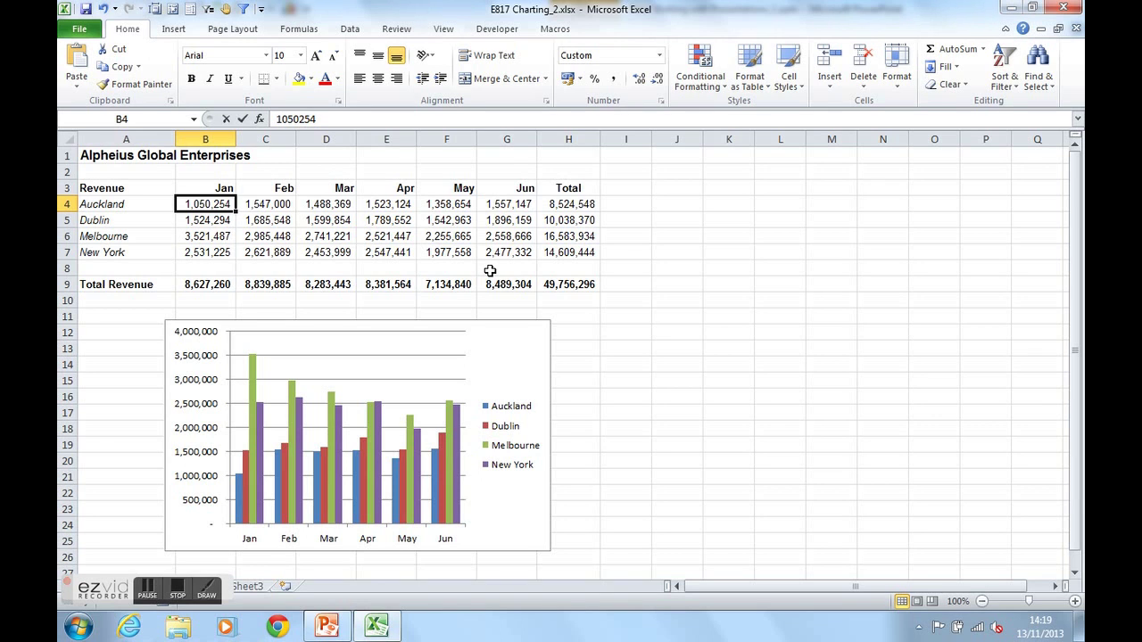
{"action": "type", "text": "3000000000"}
{"action": "left_click", "coordinate": [337, 234]}
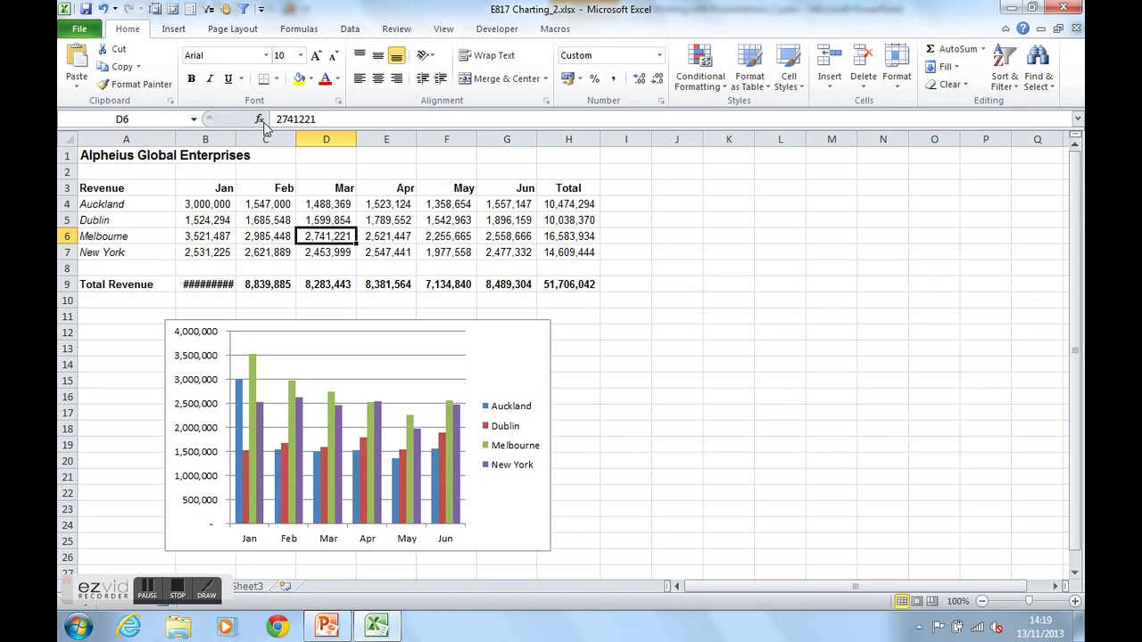
{"action": "double_click", "coordinate": [235, 139]}
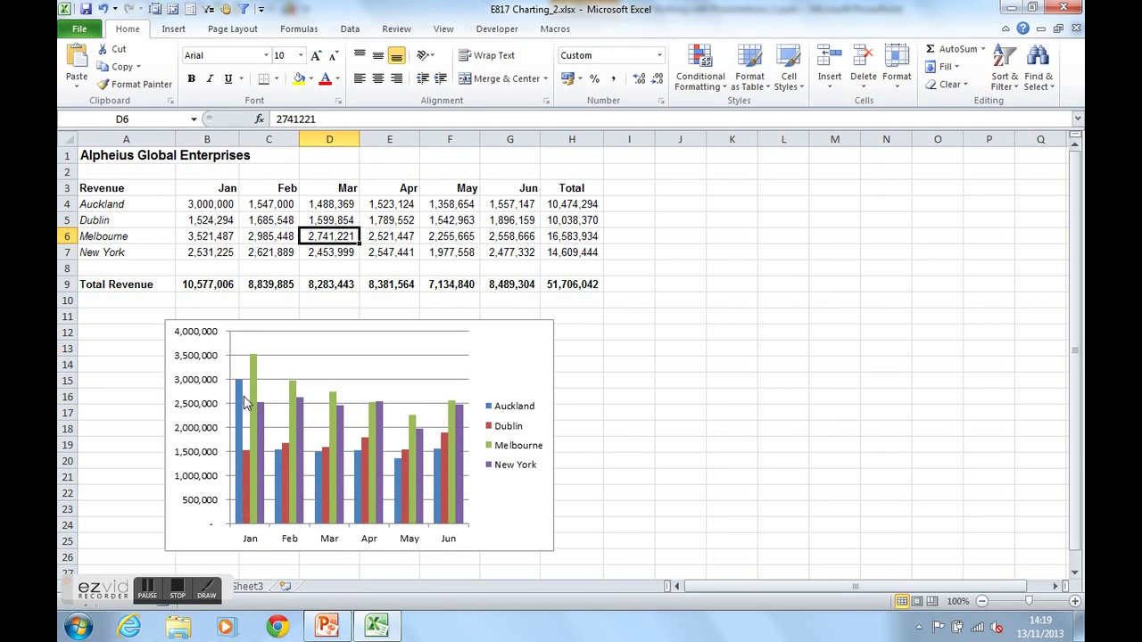
Set Auckland's February revenue in C4 to 5000000 and autofit column C
{"action": "left_click", "coordinate": [270, 205]}
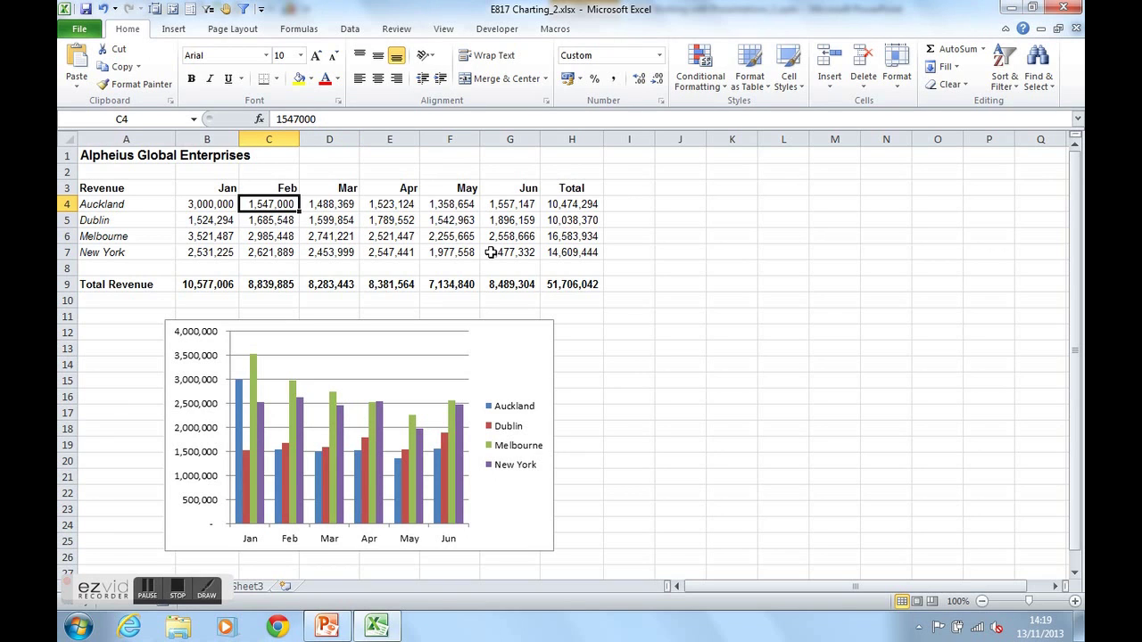
{"action": "type", "text": "5"}
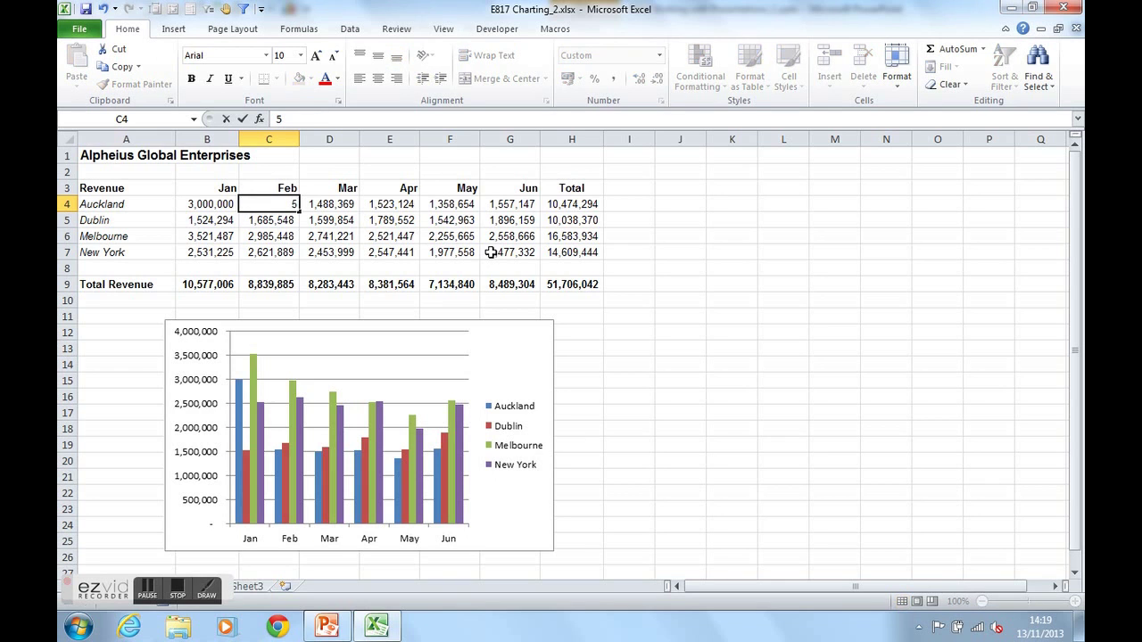
{"action": "type", "text": "000000"}
{"action": "left_click", "coordinate": [396, 225]}
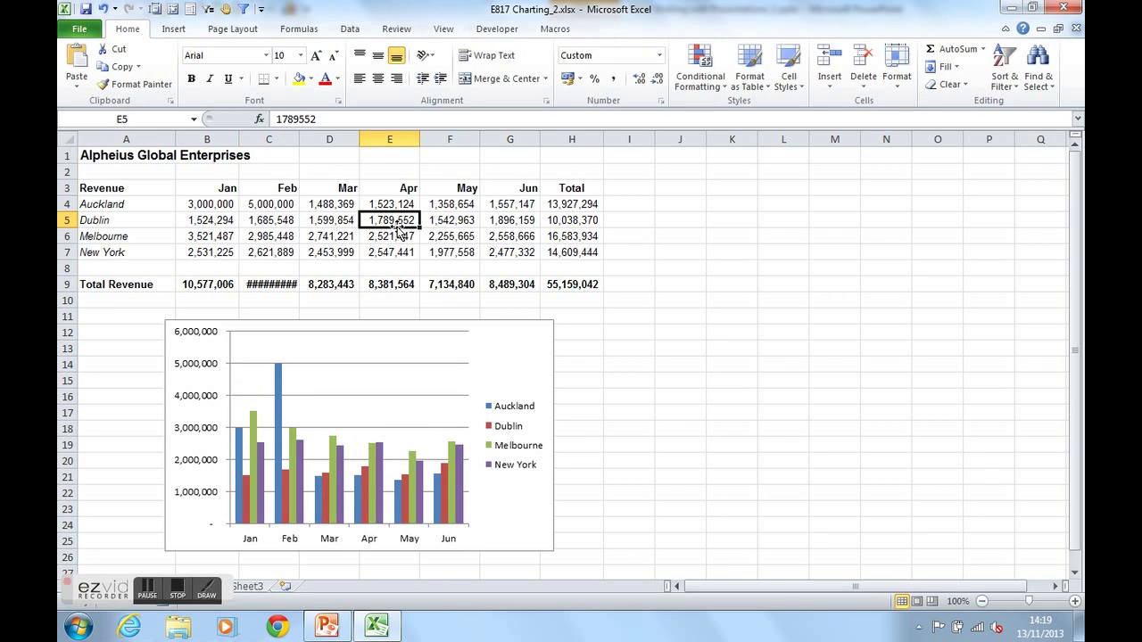
{"action": "double_click", "coordinate": [299, 140]}
{"action": "mouse_move", "coordinate": [280, 369]}
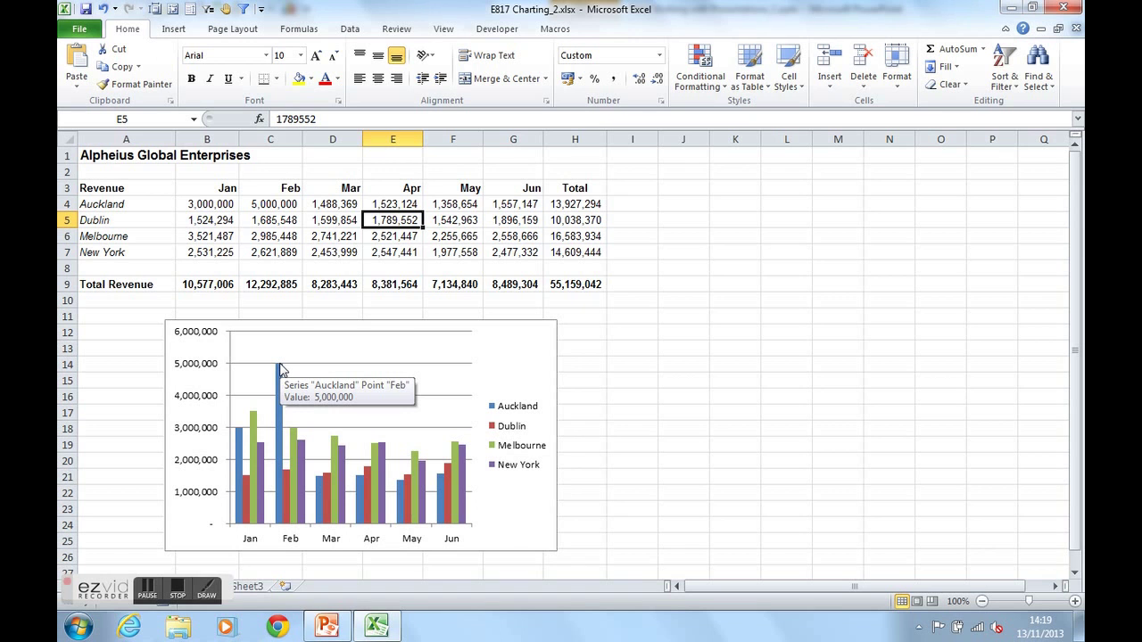
Switch to PowerPoint and update the link of the chart on slide 12, leaving the chart deselected
{"action": "left_click", "coordinate": [328, 627]}
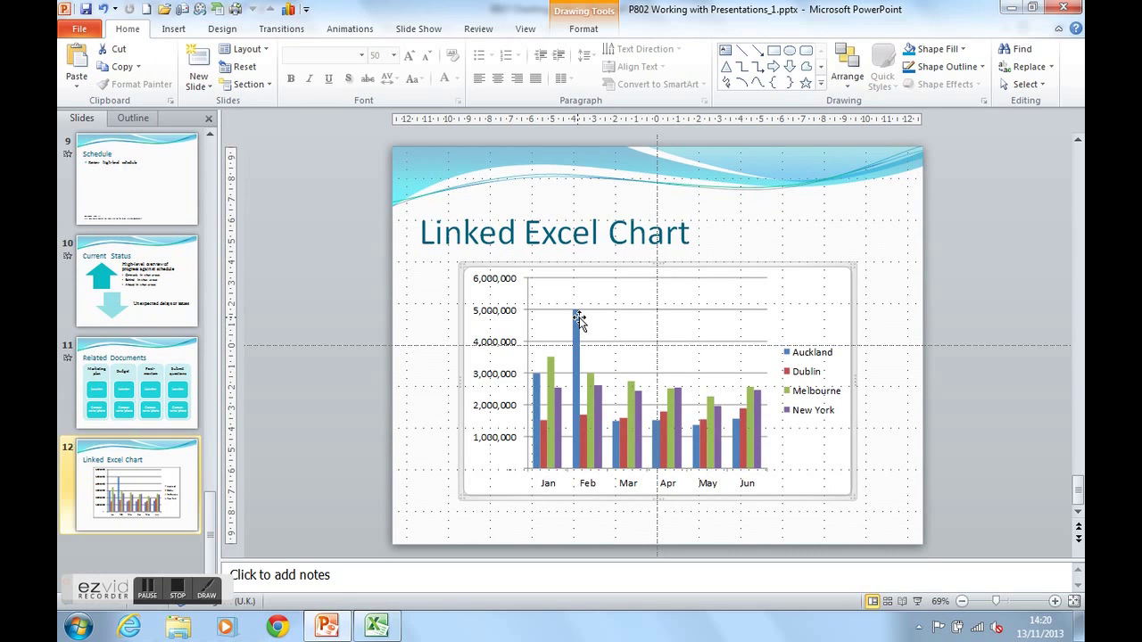
{"action": "right_click", "coordinate": [629, 327]}
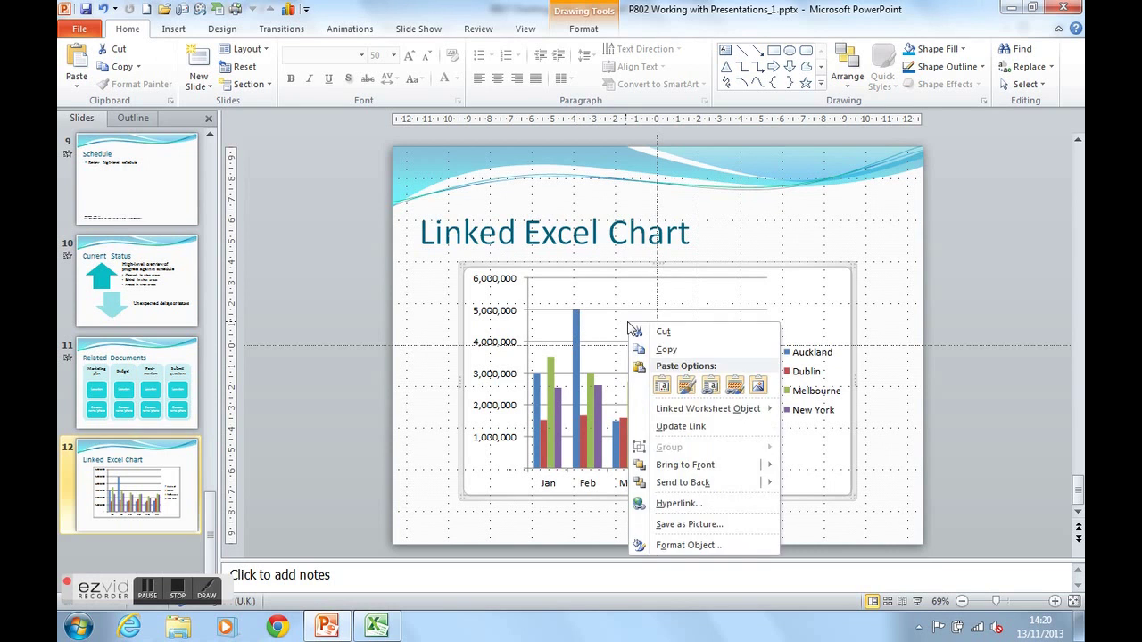
{"action": "left_click", "coordinate": [673, 426]}
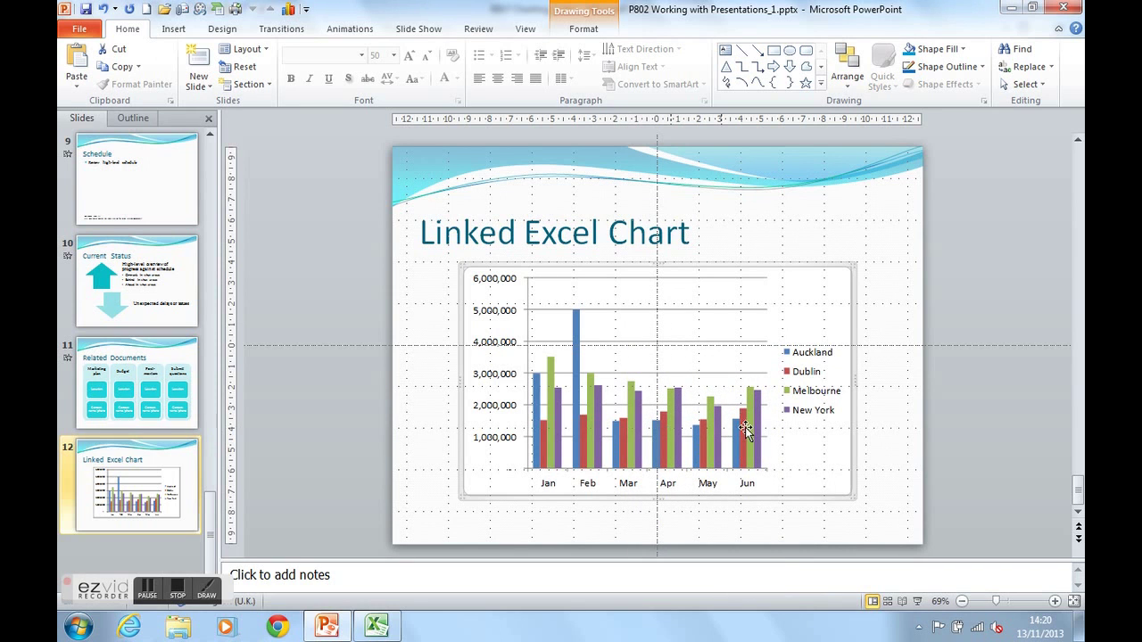
{"action": "left_click", "coordinate": [879, 234]}
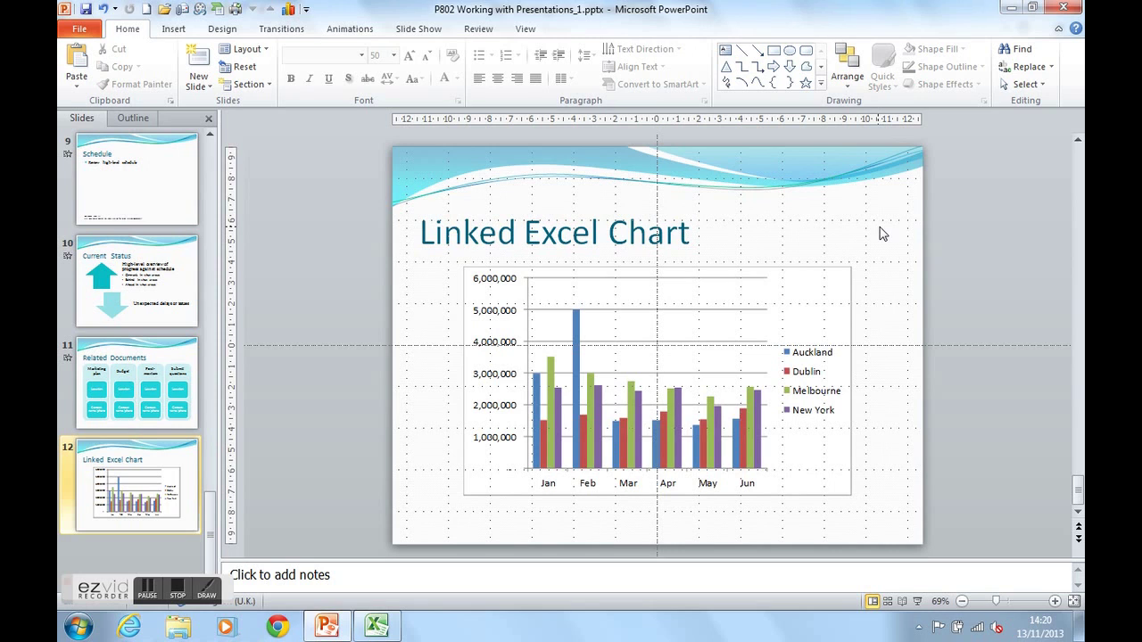